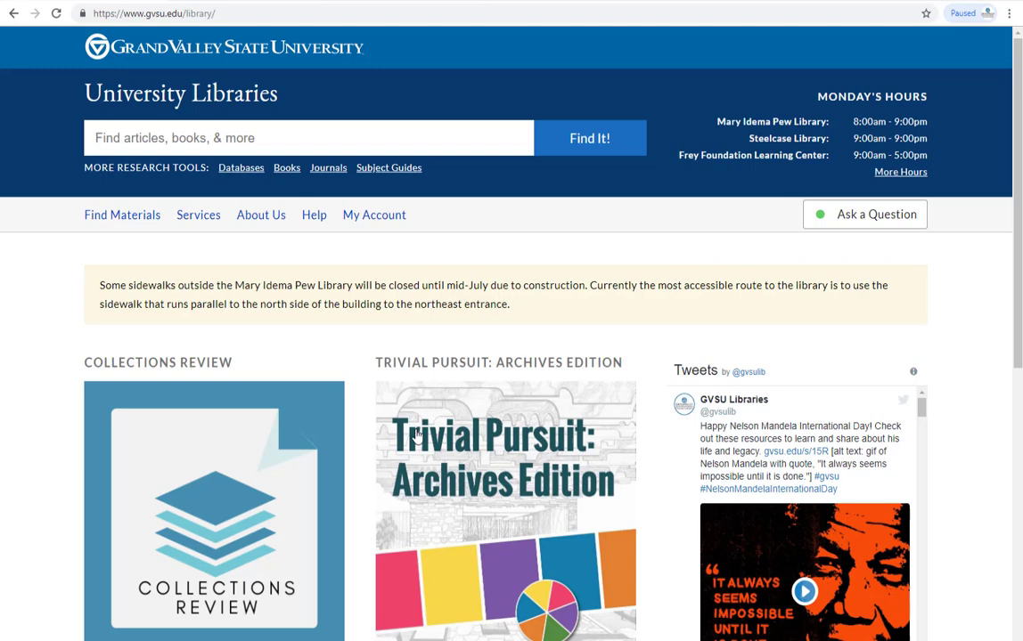
# - Filter the GVSU databases A–Z list by 'academic' and open Academic Search Ultimate
pyautogui.click(243, 169)
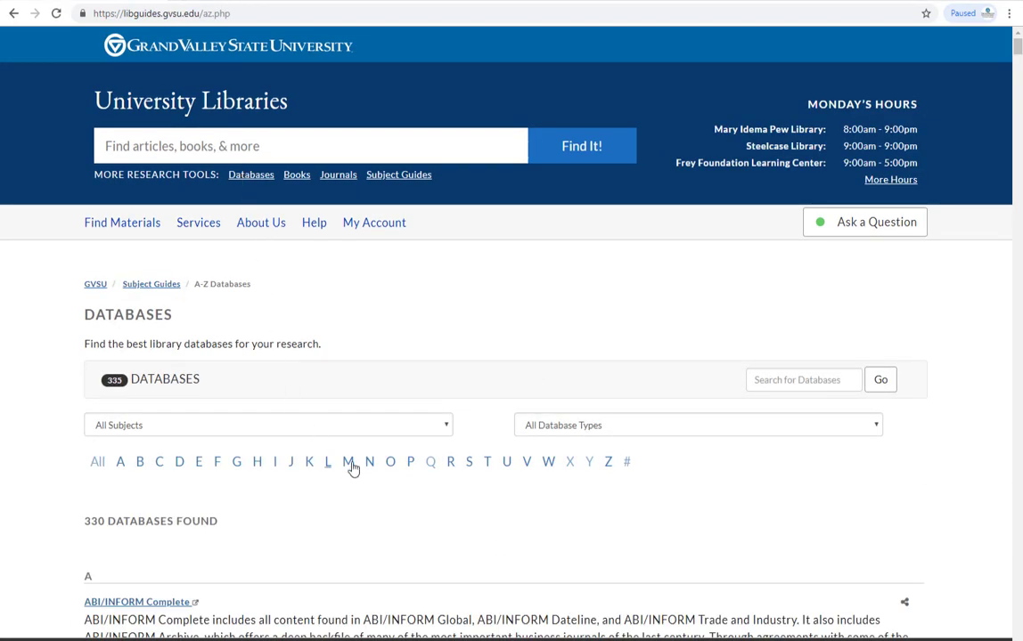
pyautogui.click(785, 390)
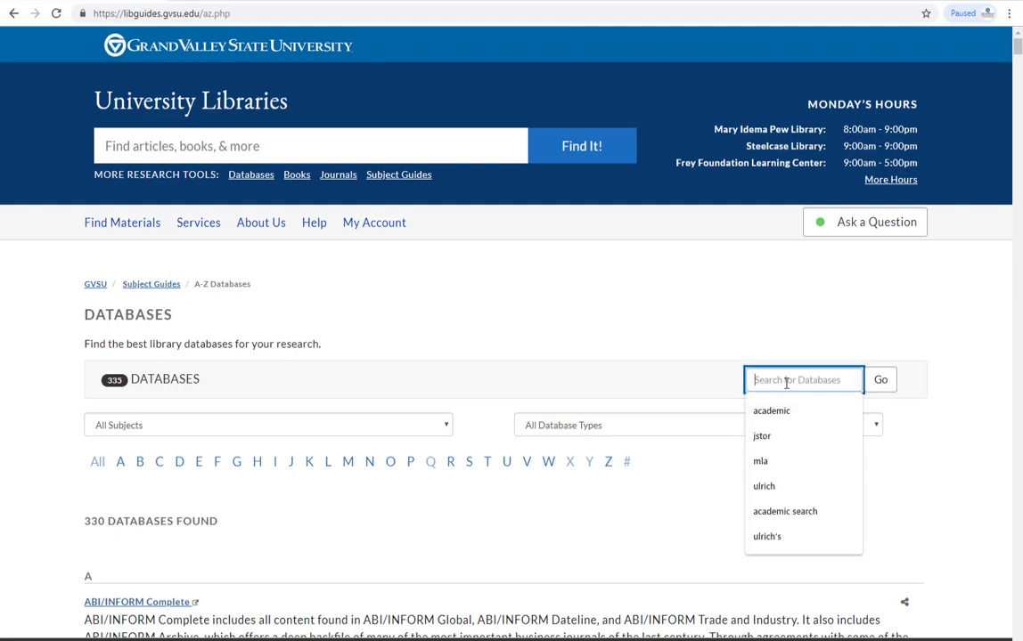
pyautogui.click(783, 418)
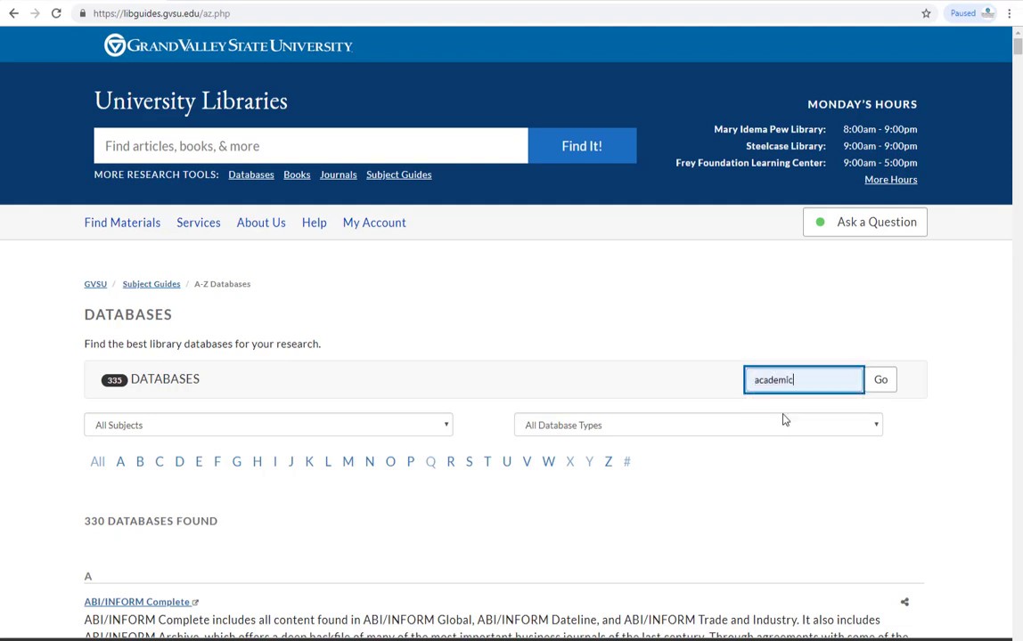
pyautogui.press('Return')
pyautogui.click(142, 576)
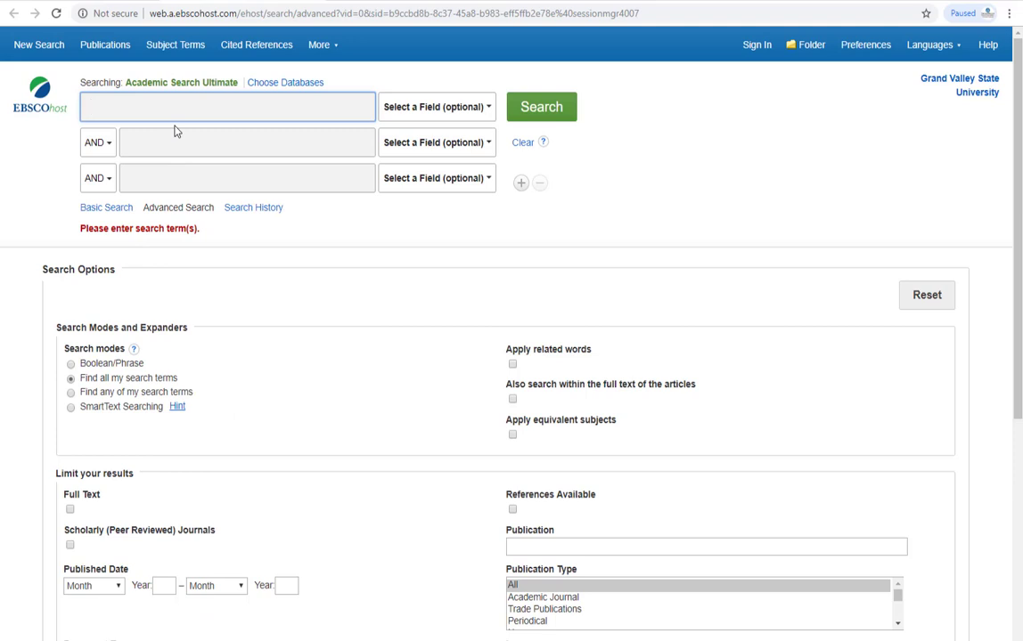
# - Search for 'global warming' (49,042 results) and show the Select a Field options
pyautogui.write('global warmin')
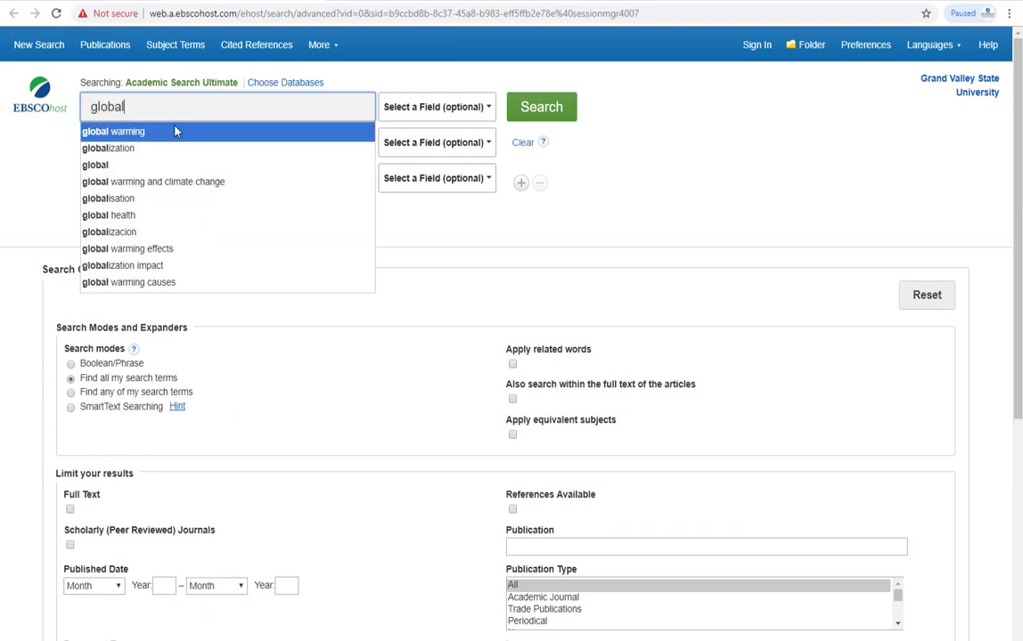
pyautogui.click(175, 131)
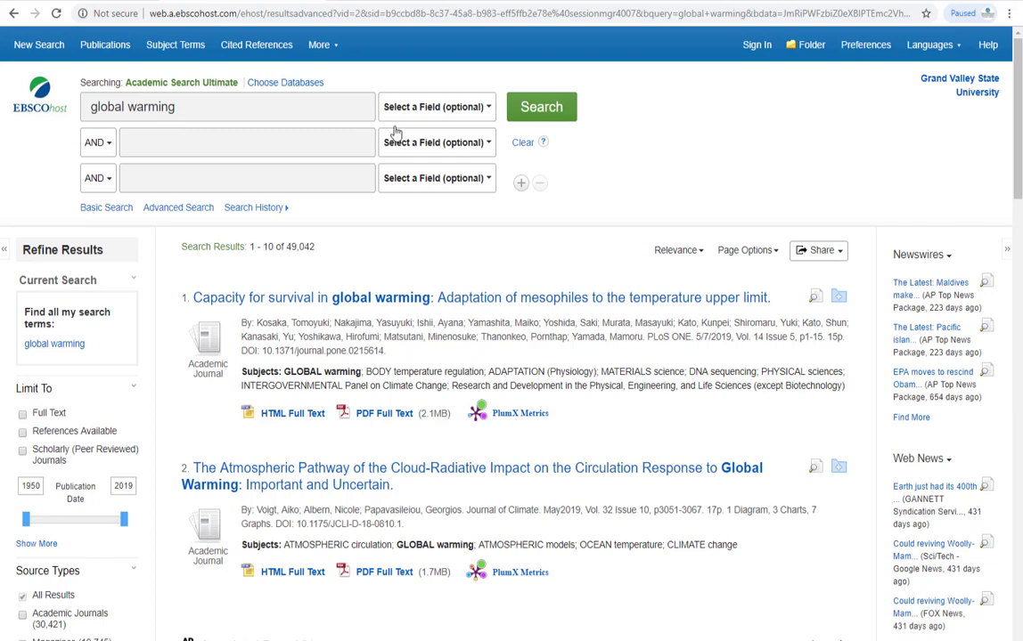
pyautogui.click(432, 107)
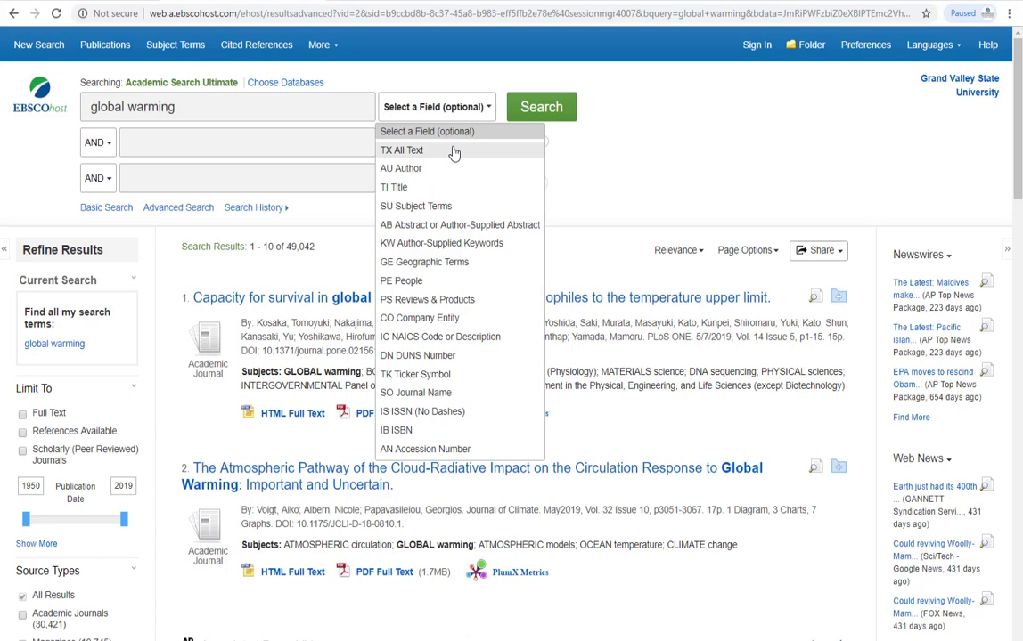
# - Replace the query with 'food deserts', submit it, and choose the SU Subject Terms field
pyautogui.moveTo(205, 100); pyautogui.dragTo(76, 111)
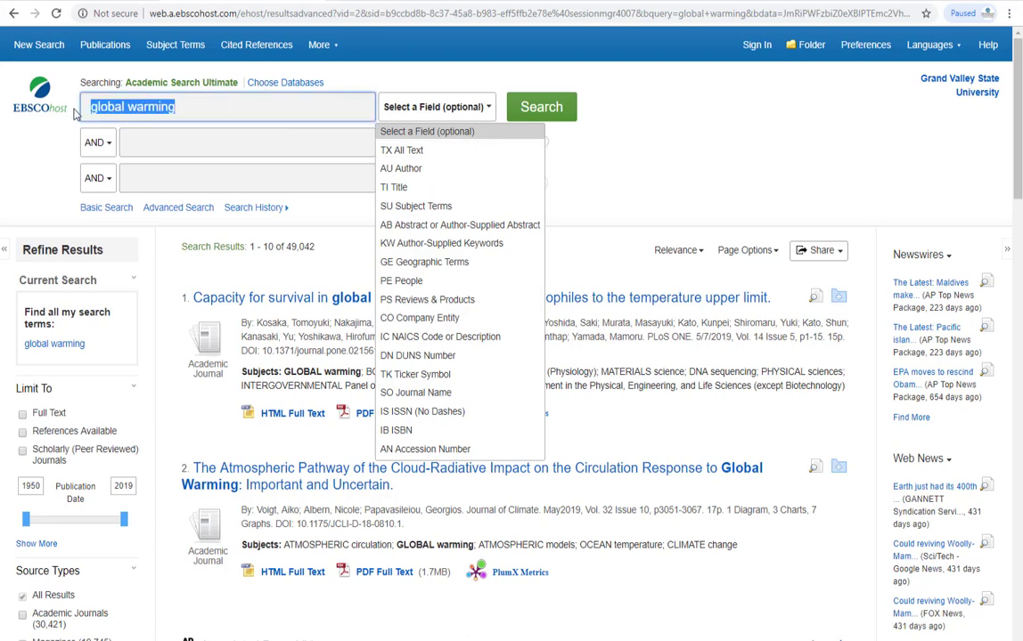
pyautogui.write('food de')
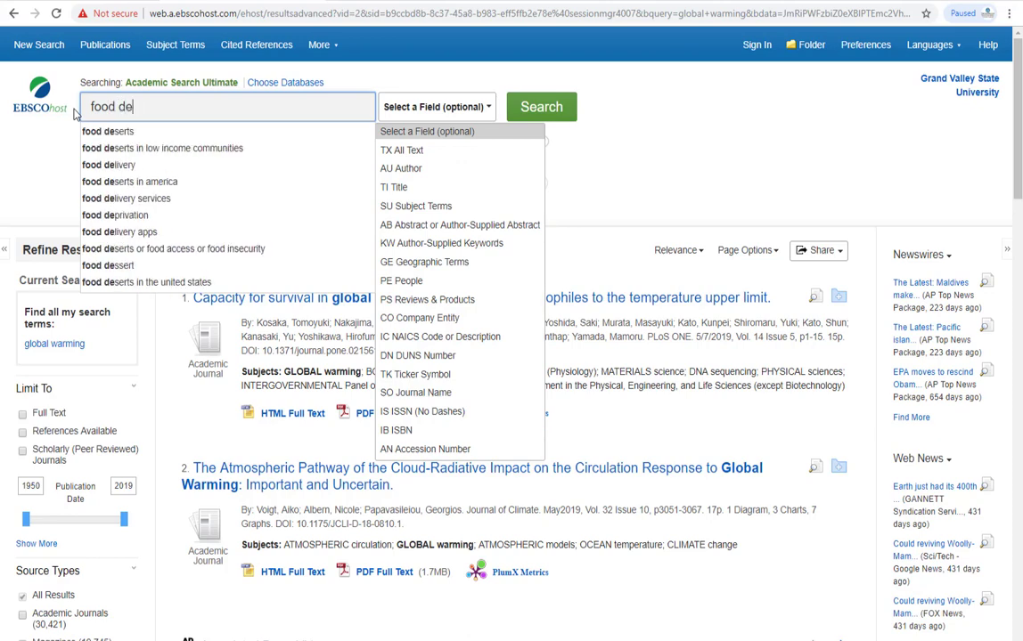
pyautogui.write('serts')
pyautogui.press('Return')
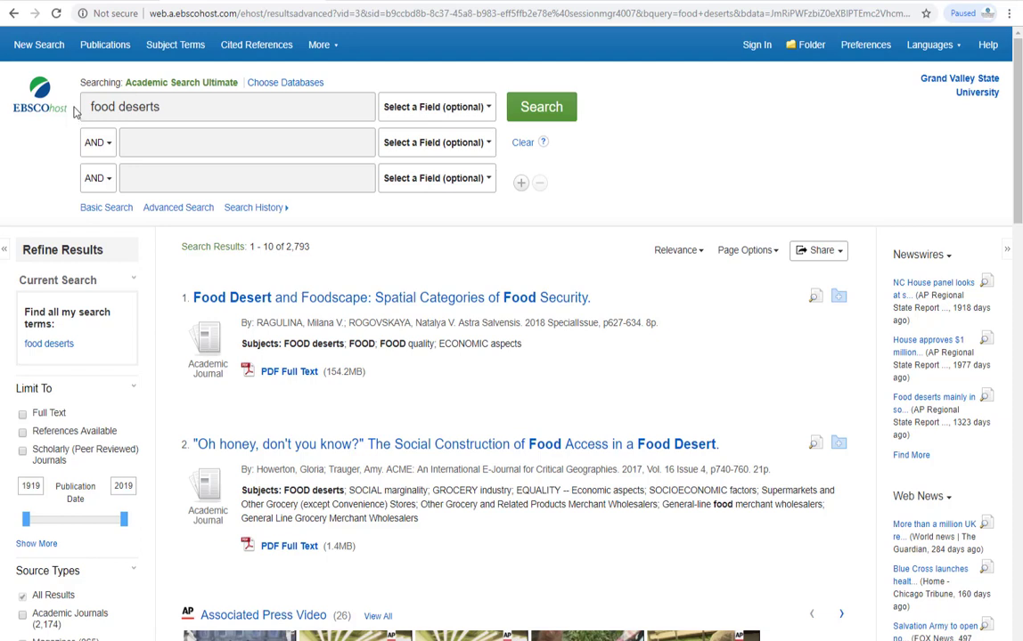
pyautogui.click(485, 107)
pyautogui.click(440, 207)
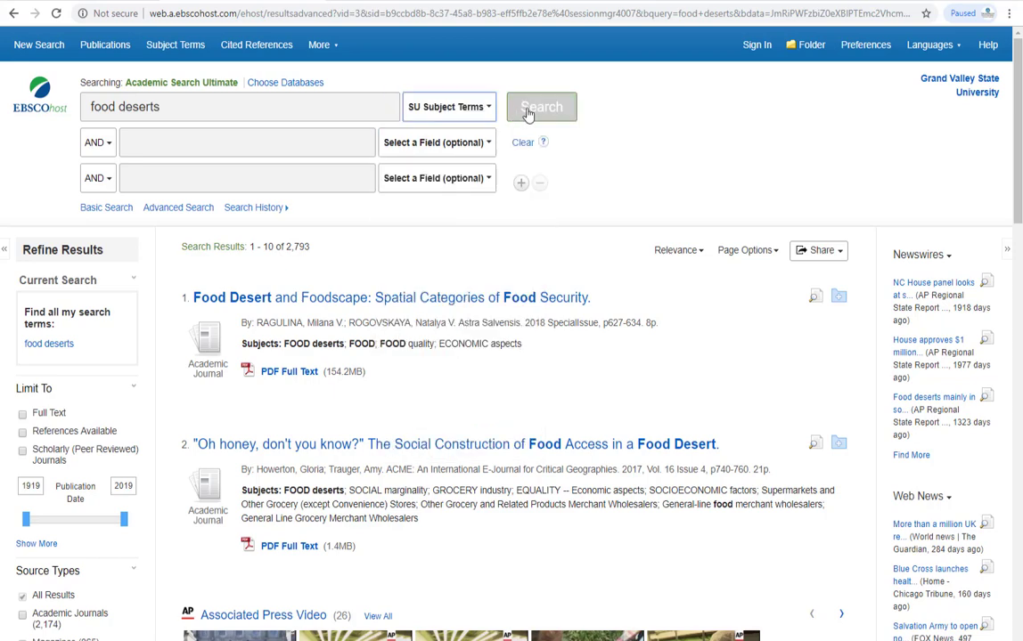
# - Run the SU 'food deserts' subject search, returning 237 results
pyautogui.click(527, 113)
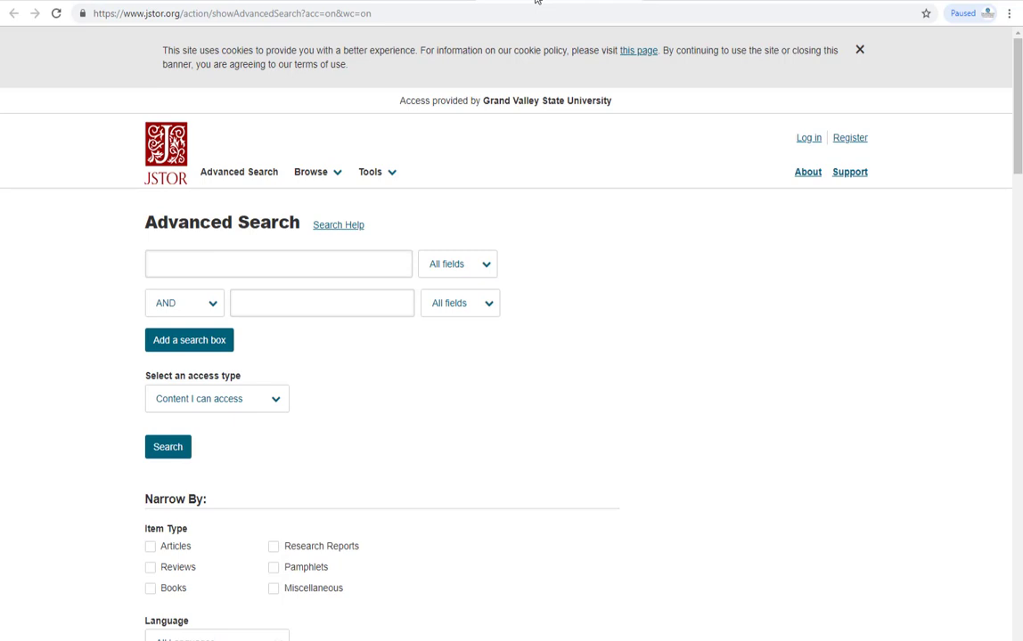
# - Go to JSTOR's Browse by Subject page
pyautogui.click(326, 171)
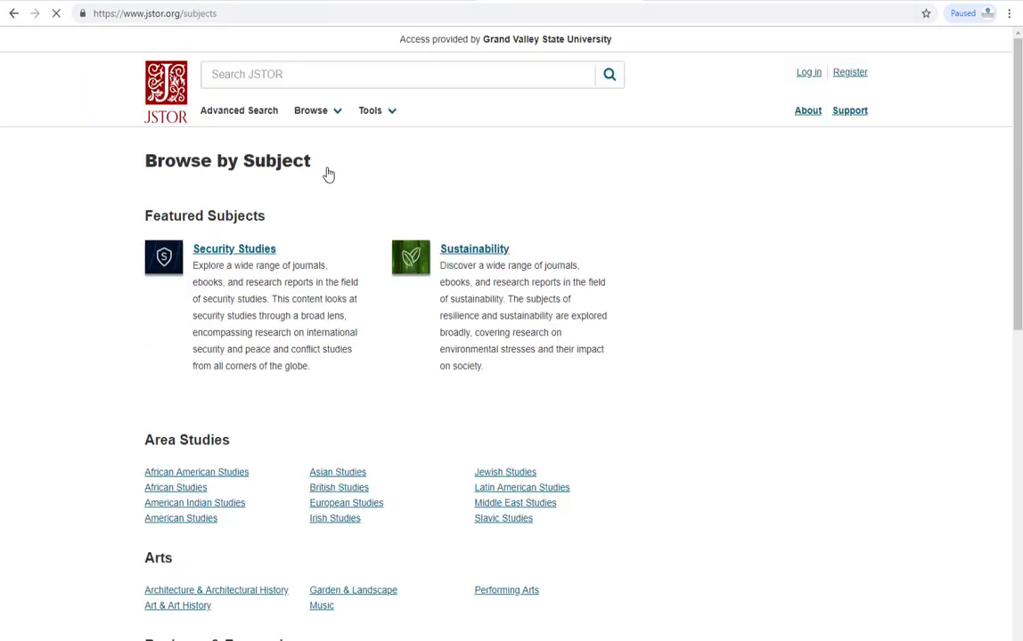
pyautogui.moveTo(319, 174)
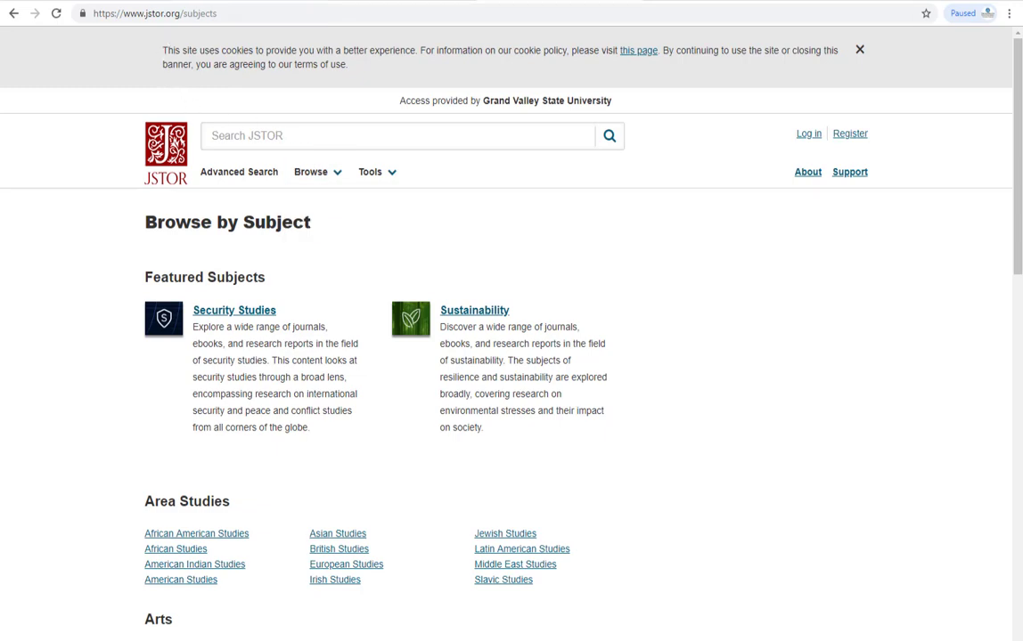
# - Browse the EBSCOhost Subject Terms thesaurus for 'food deserts' and open the FOOD deserts entry
pyautogui.click(214, 2)
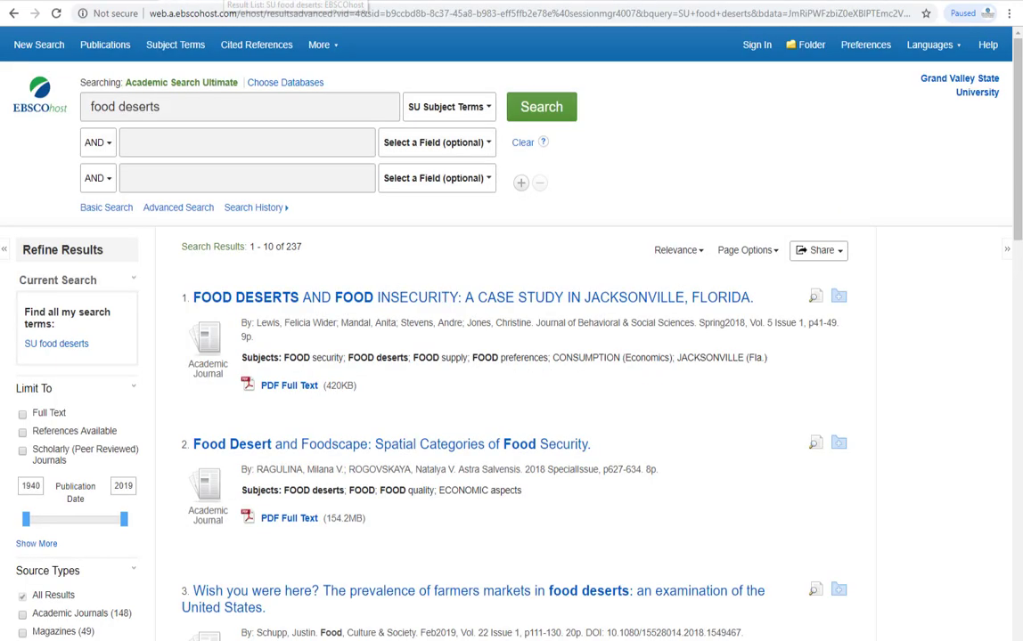
pyautogui.click(196, 47)
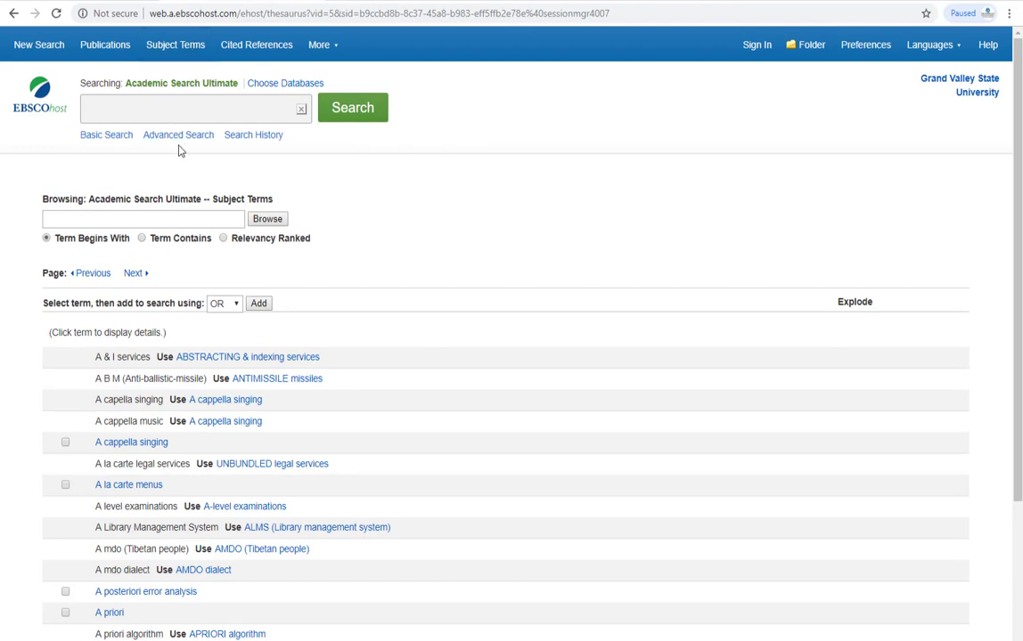
pyautogui.click(149, 216)
pyautogui.press('Down')
pyautogui.press('Return')
pyautogui.click(267, 219)
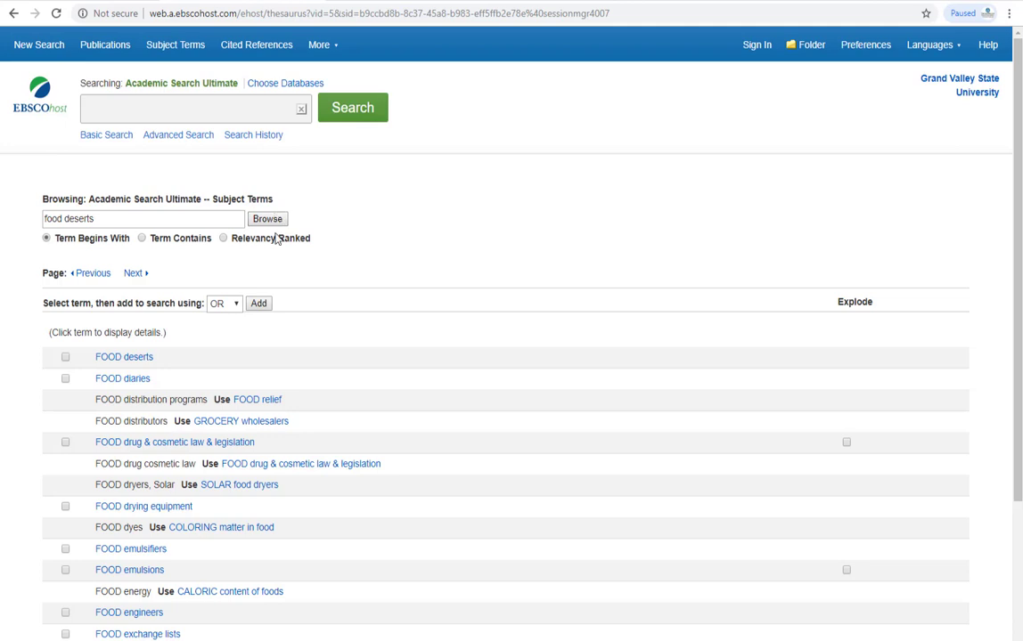
pyautogui.click(125, 361)
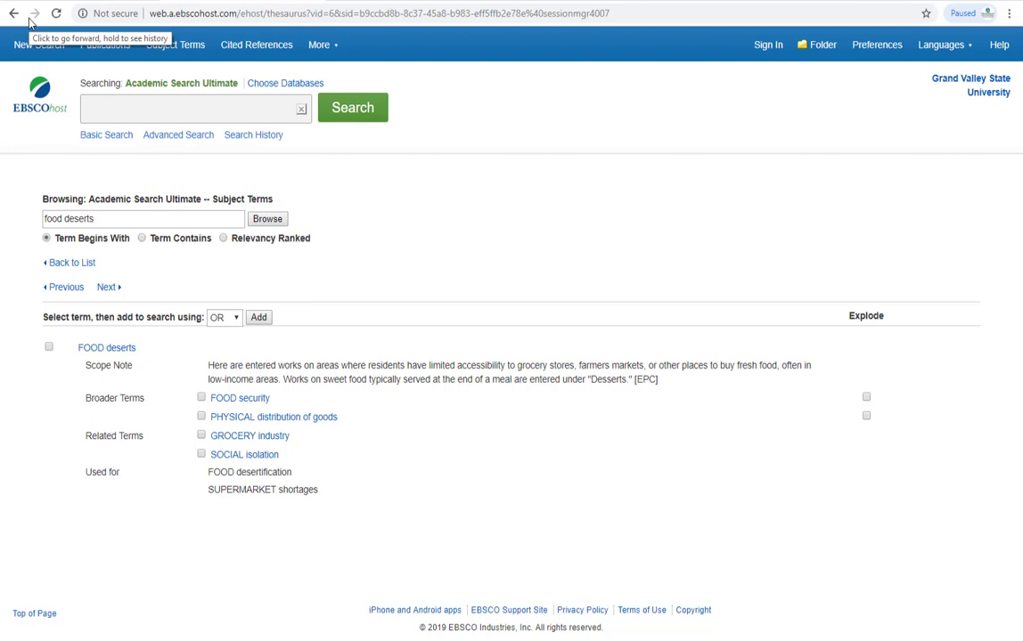
# - Start a new search and run a plain keyword search for 'food deserts' (2,793 results)
pyautogui.click(50, 52)
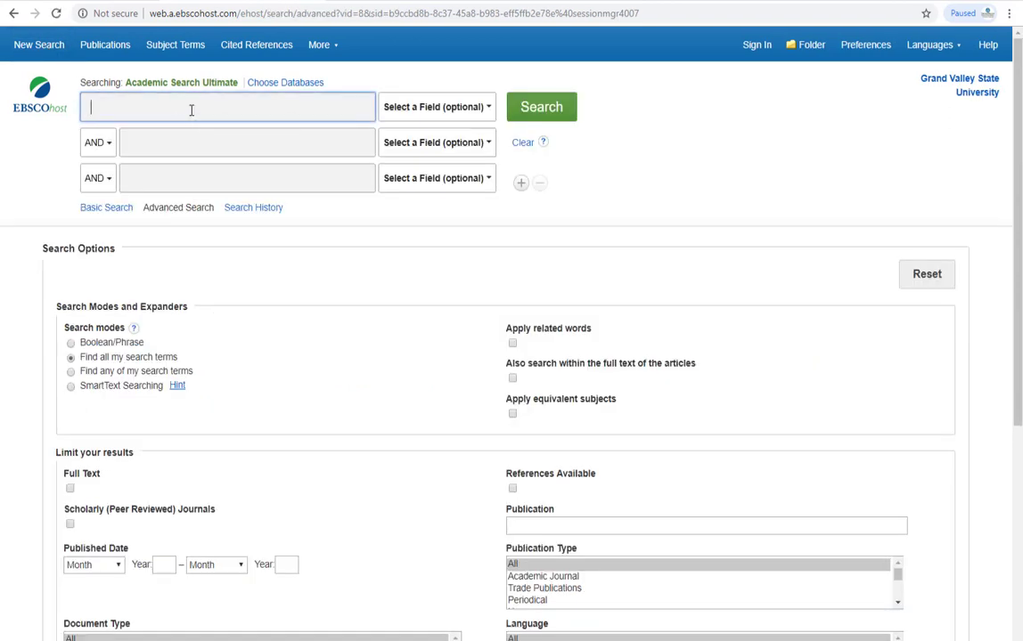
pyautogui.write('food des')
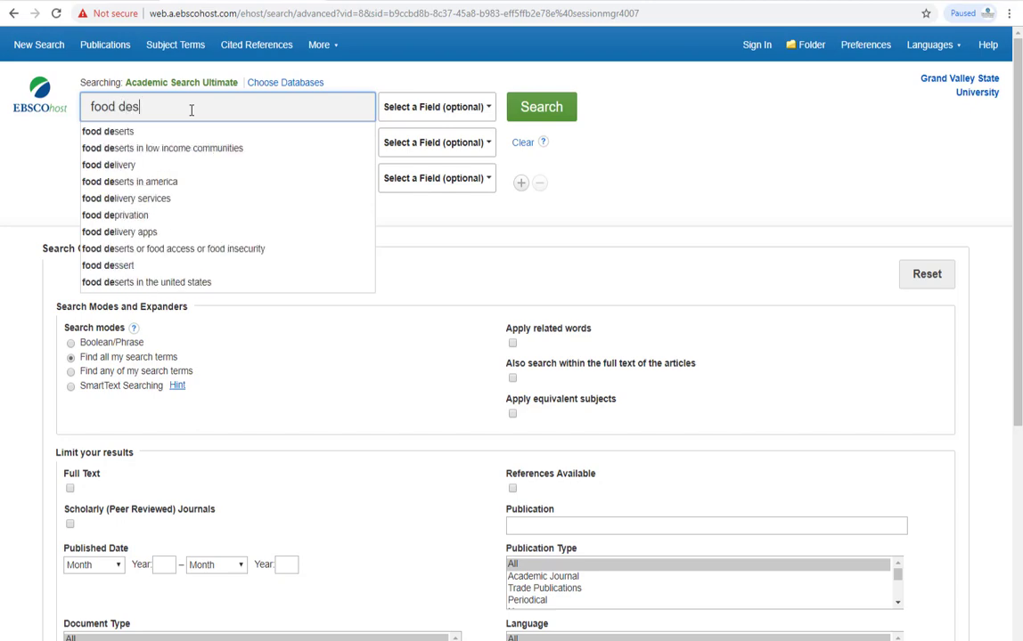
pyautogui.write('erts')
pyautogui.press('Return')
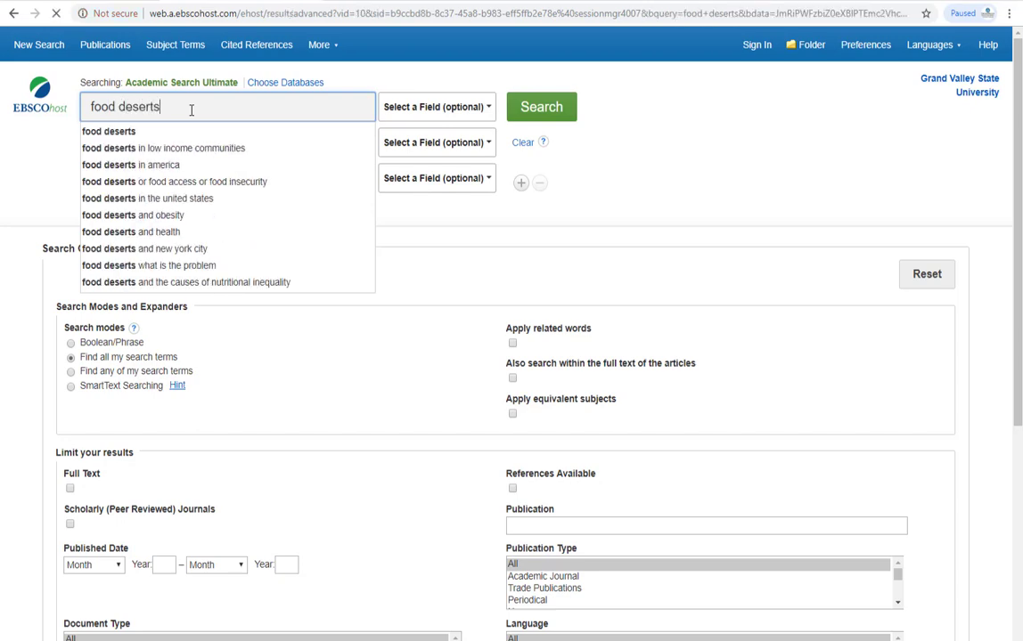
pyautogui.scroll(-2, 330, 221)
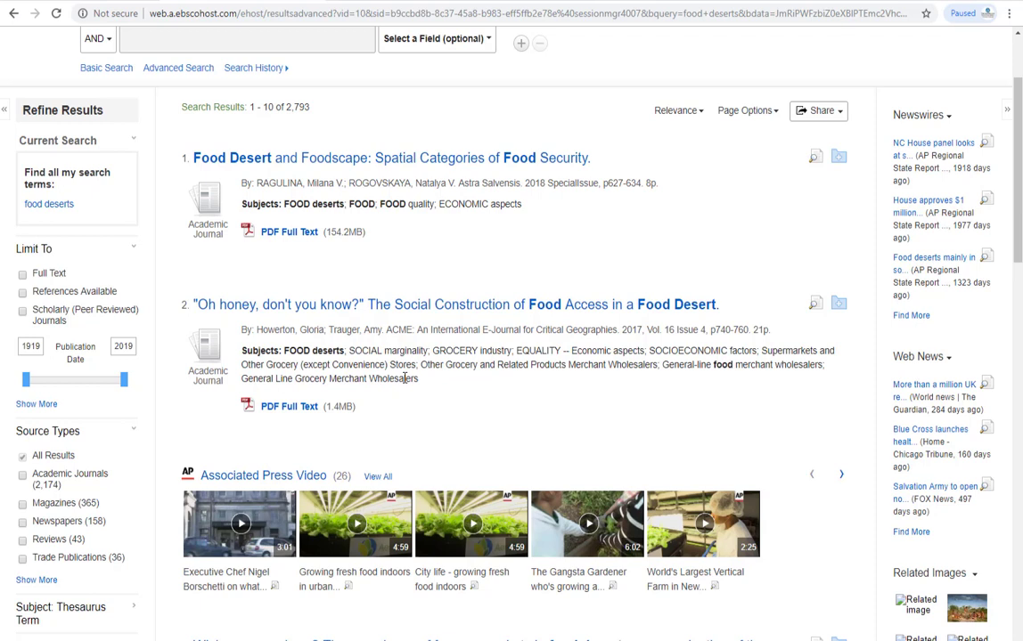
# - Open the 'Food Desert and Foodscape' detailed record and scroll to its abstract
pyautogui.click(349, 166)
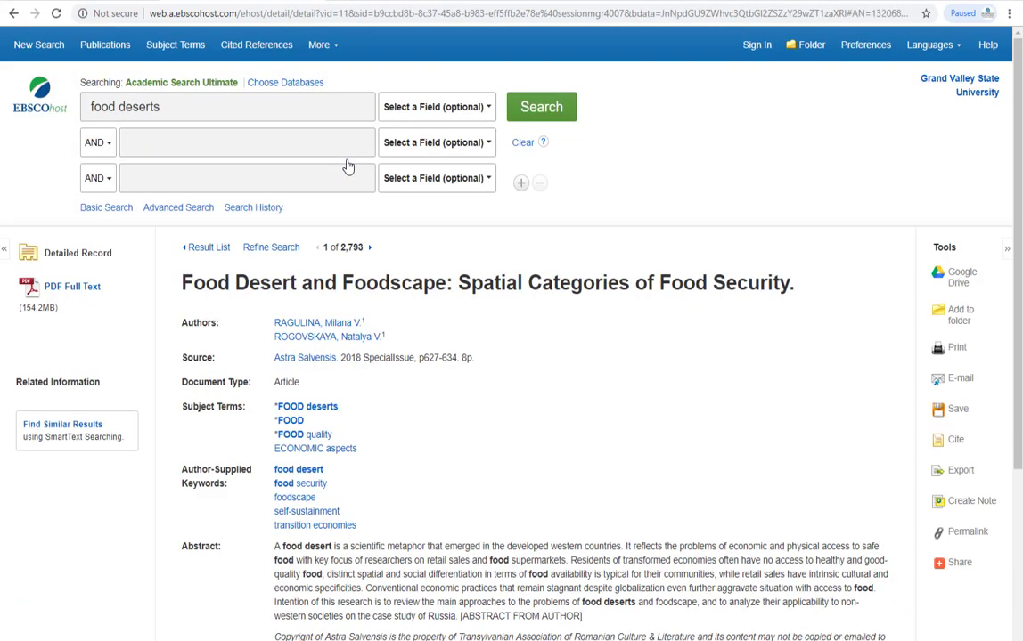
pyautogui.scroll(-3, 414, 319)
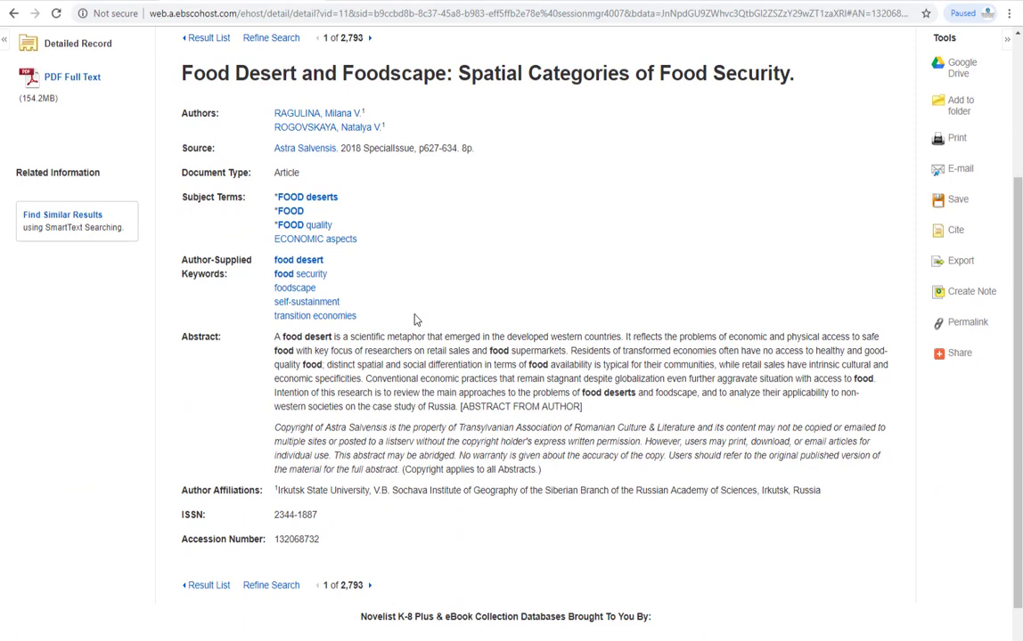